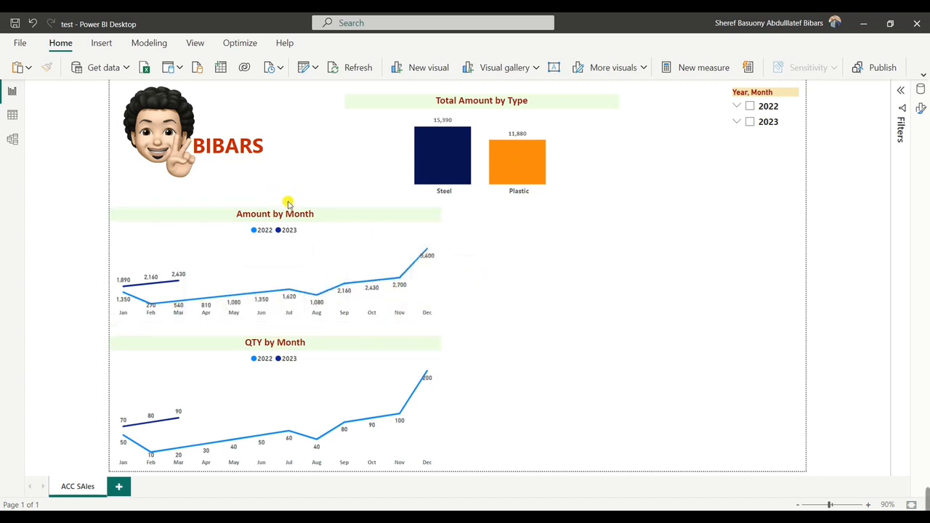
Step: Duplicate the Amount by Month line chart and place the copy beside the original in the empty area
click(350, 217)
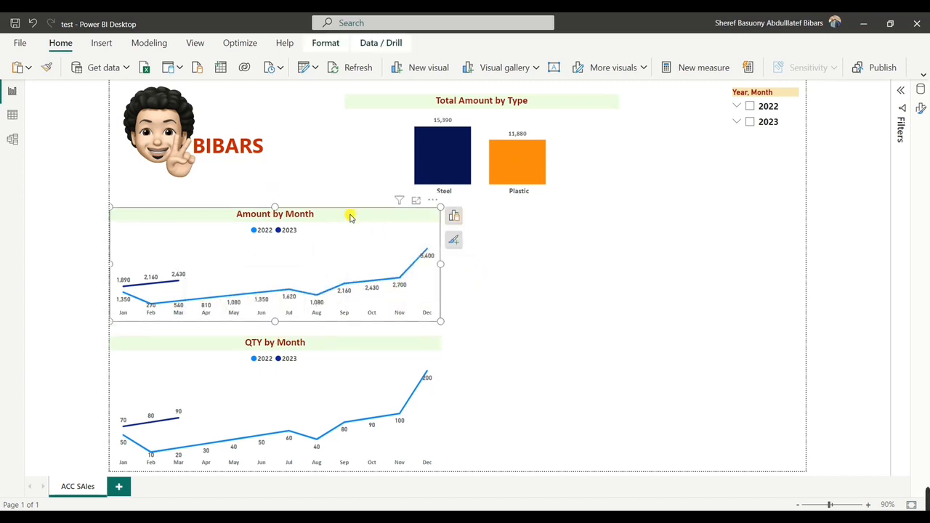
click(552, 236)
key(ctrl+v)
drag(346, 219, 669, 211)
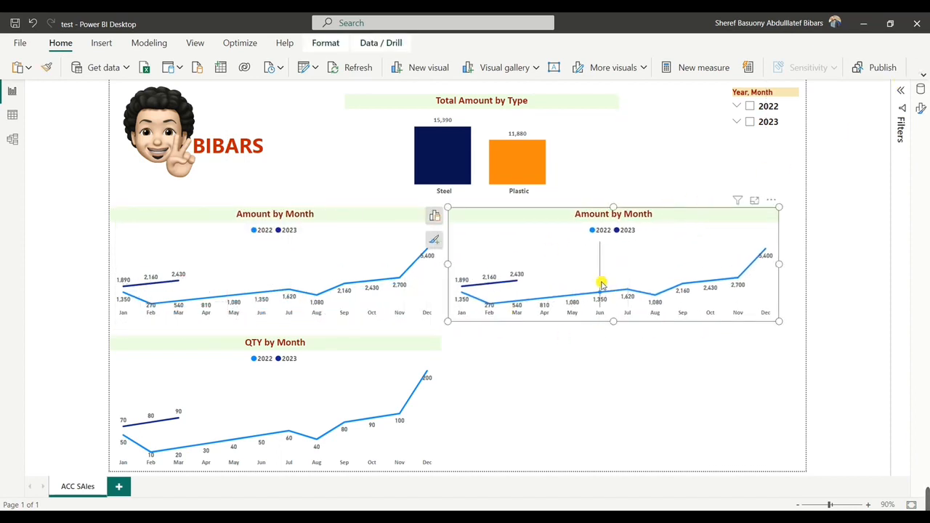
Step: Create a new measure in the SAles table and name it ACC
click(919, 89)
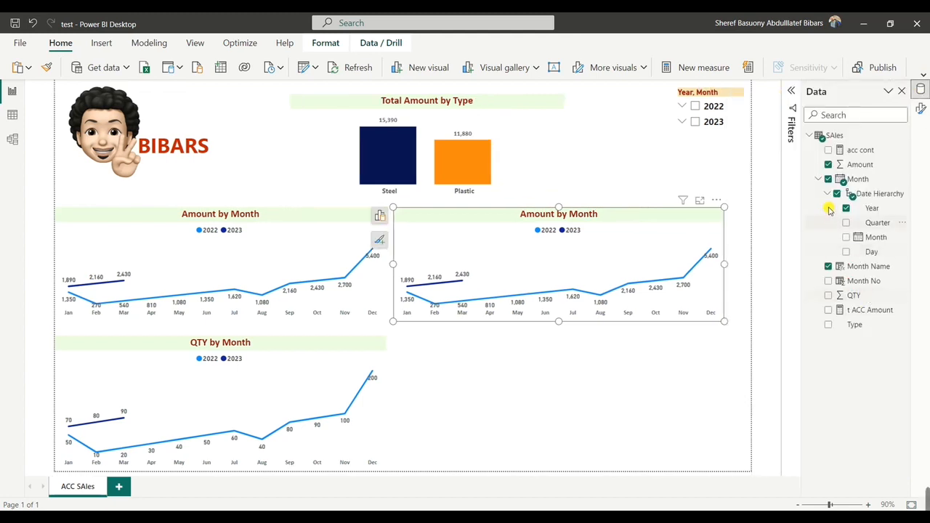
right_click(834, 137)
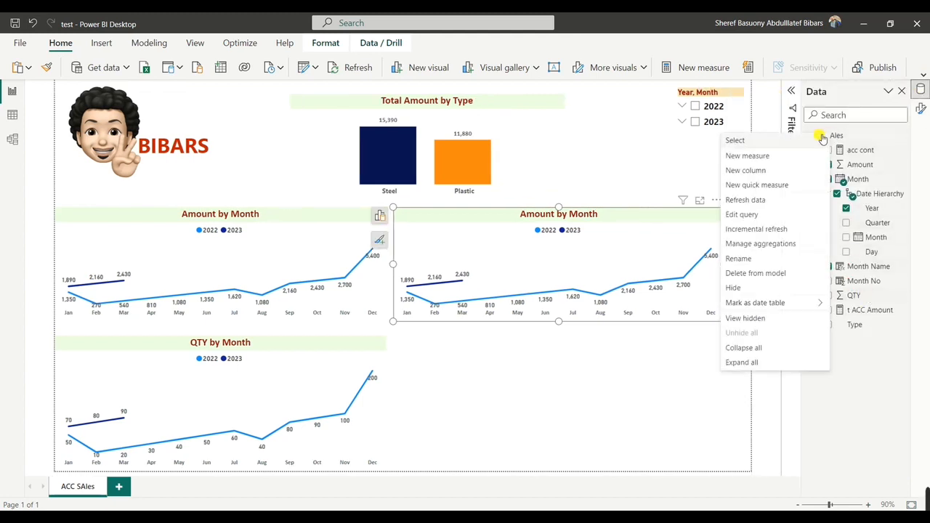
click(770, 159)
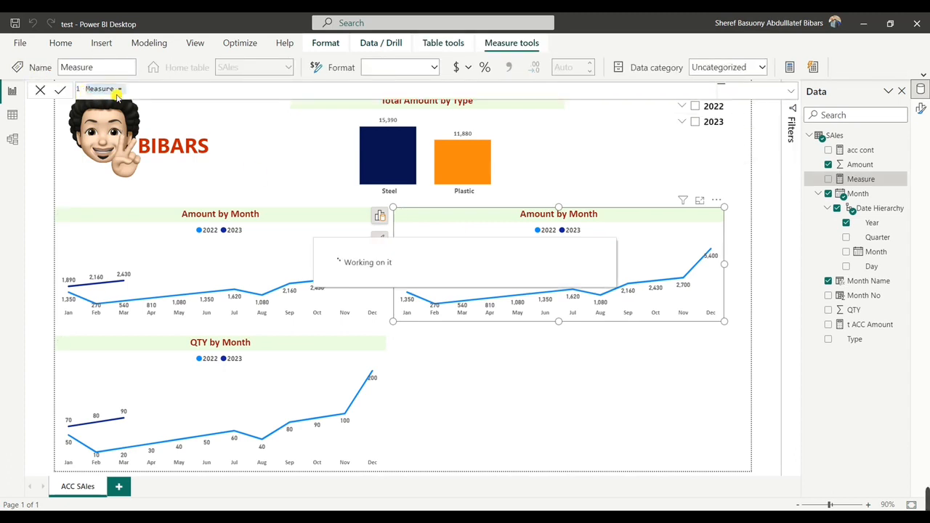
click(118, 94)
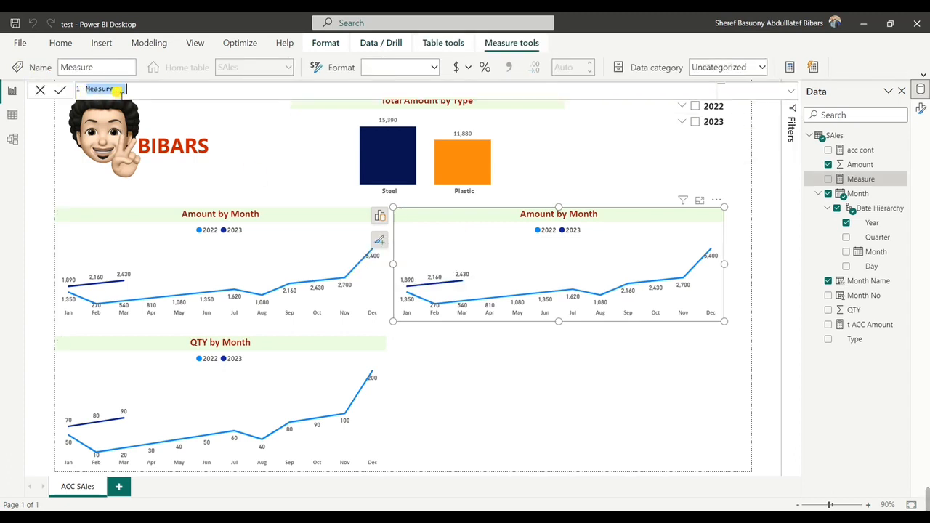
drag(117, 90, 77, 88)
text(ACC)
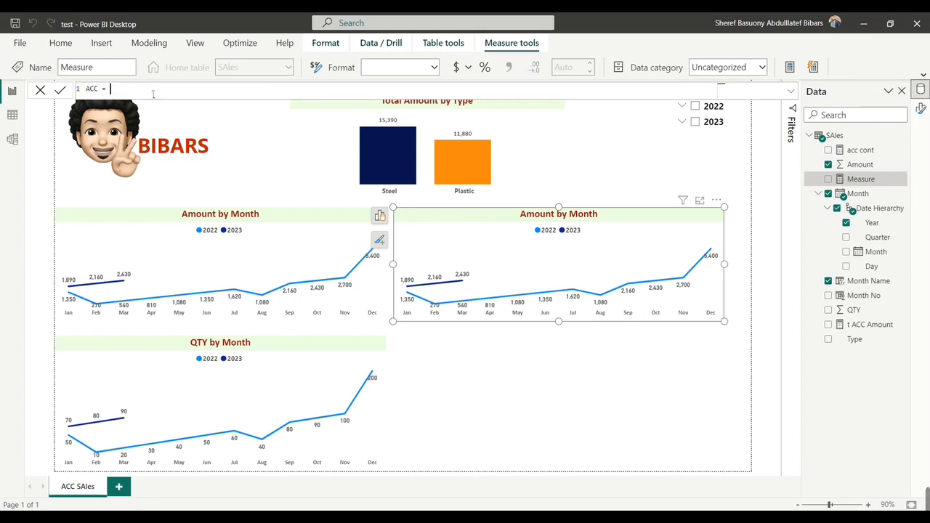
Step: Define the ACC measure as TOTALQTD(SUM(SAles[Amount]);SAles[Month].[Date])
text(tot)
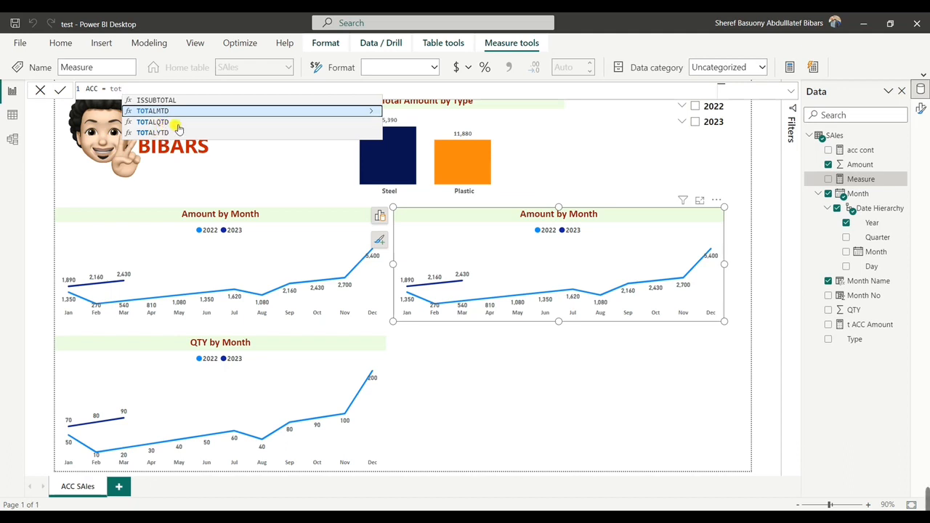
double_click(166, 124)
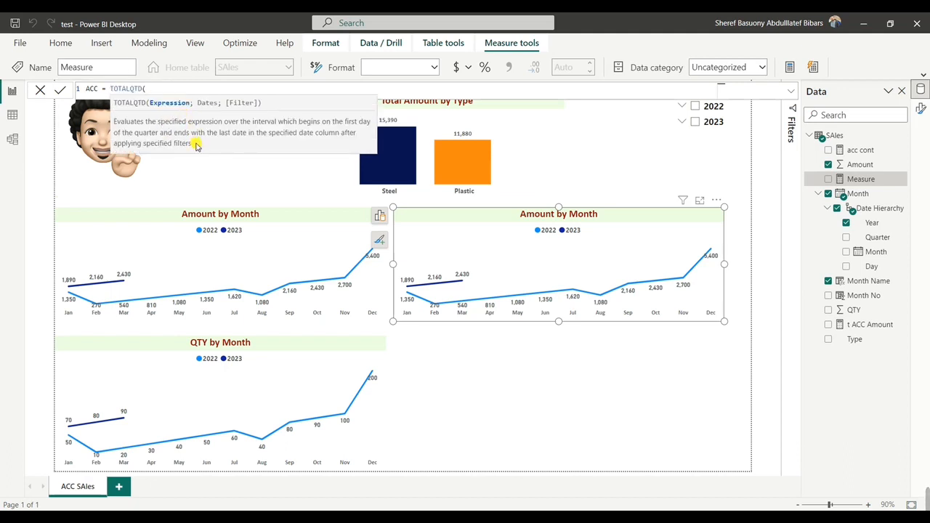
text(sum)
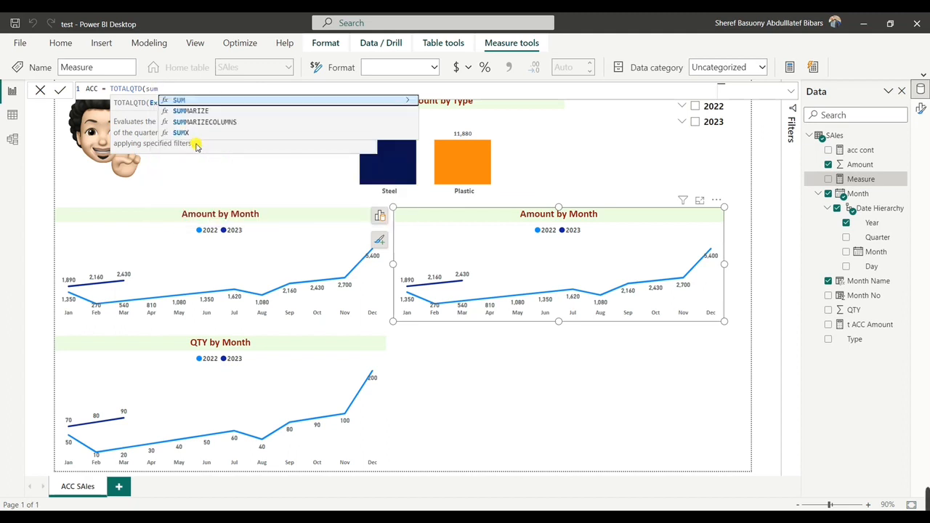
key(Tab)
click(209, 112)
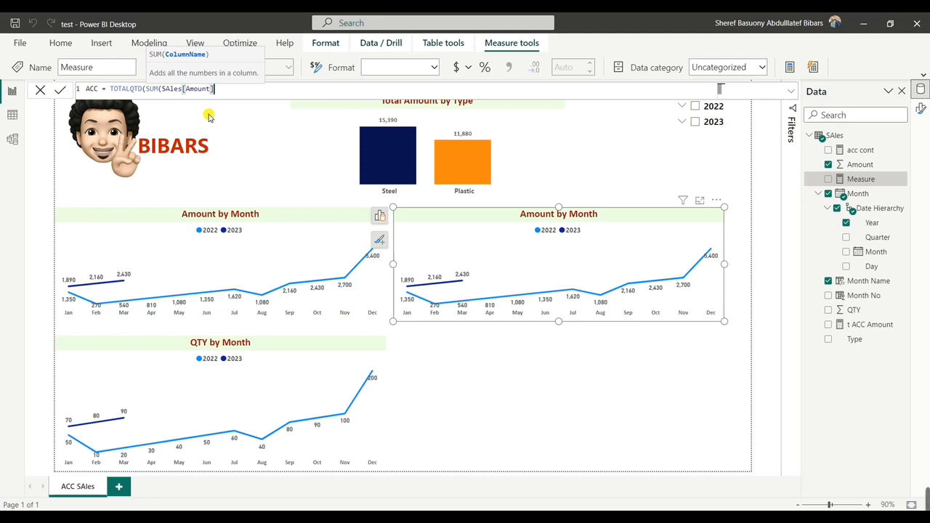
text();)
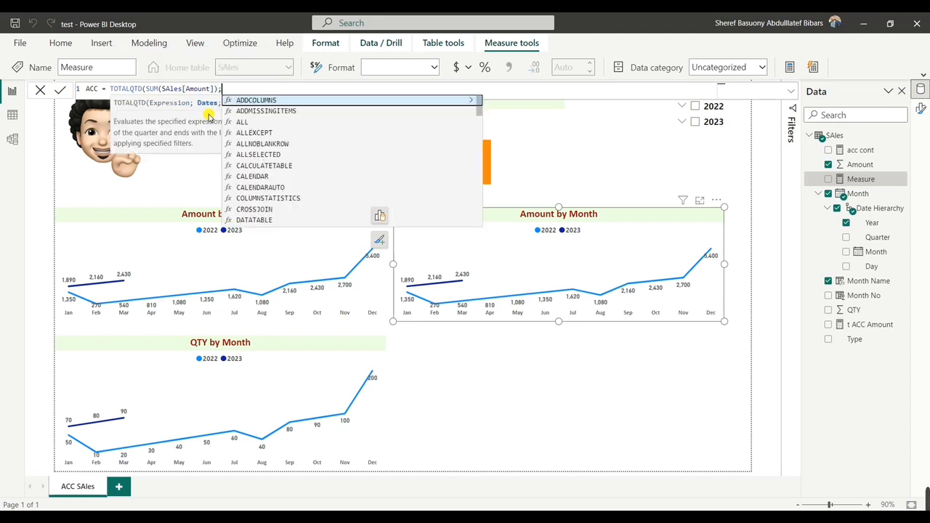
text(mon)
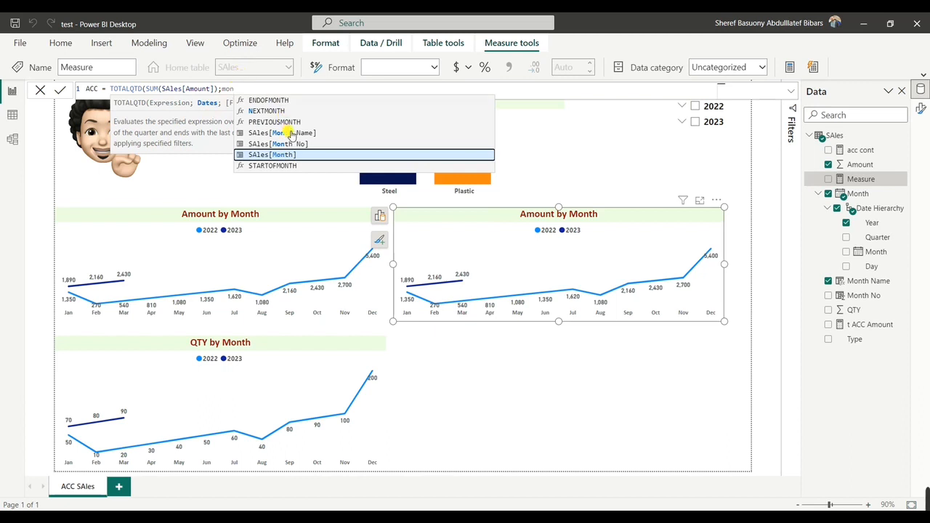
click(290, 155)
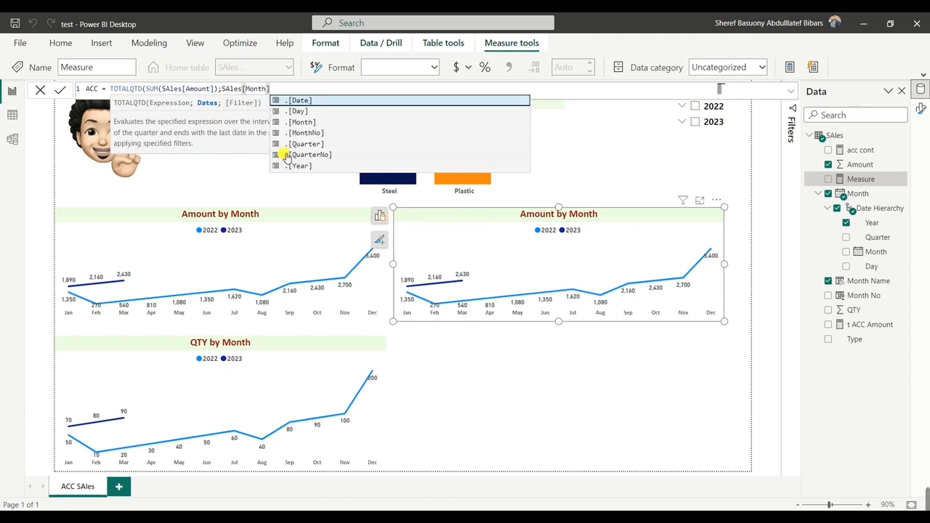
click(304, 97)
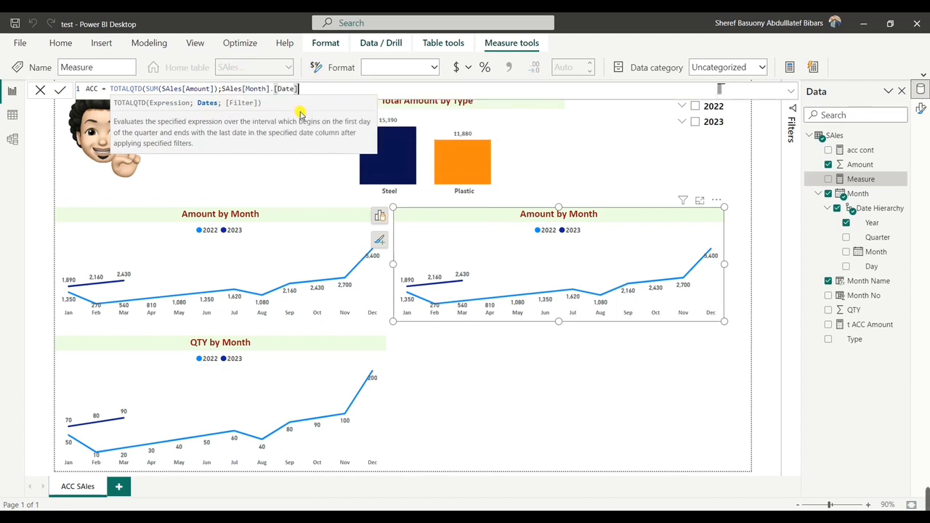
text())
key(Return)
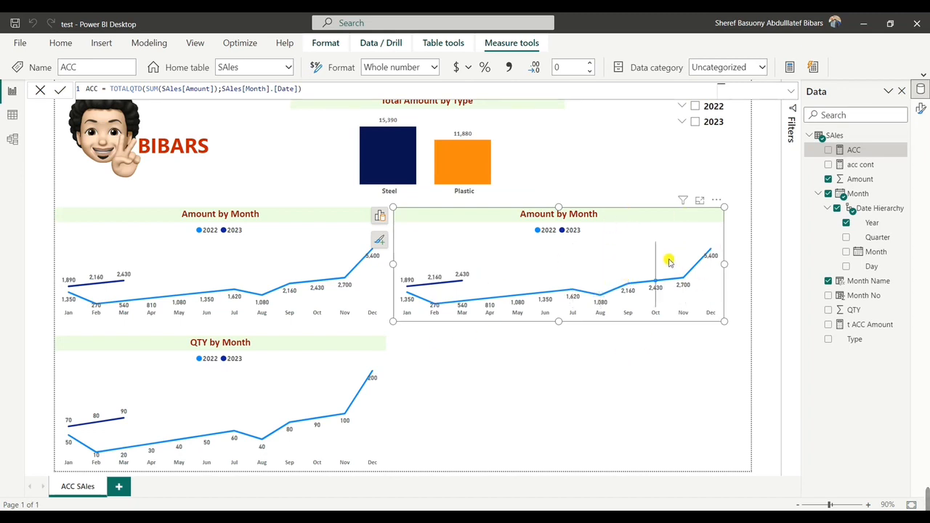
Step: Replace Sum of Amount with the ACC measure on the copied chart's Y-axis
click(380, 216)
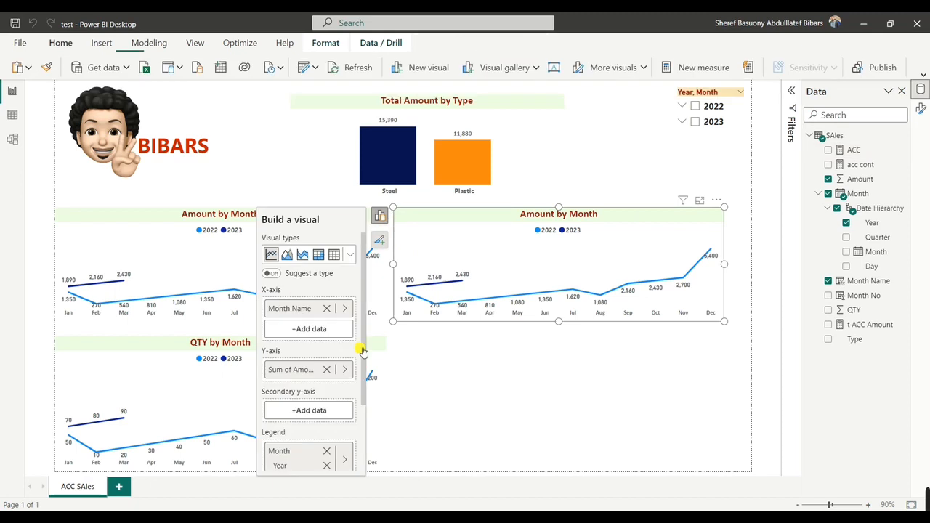
click(328, 370)
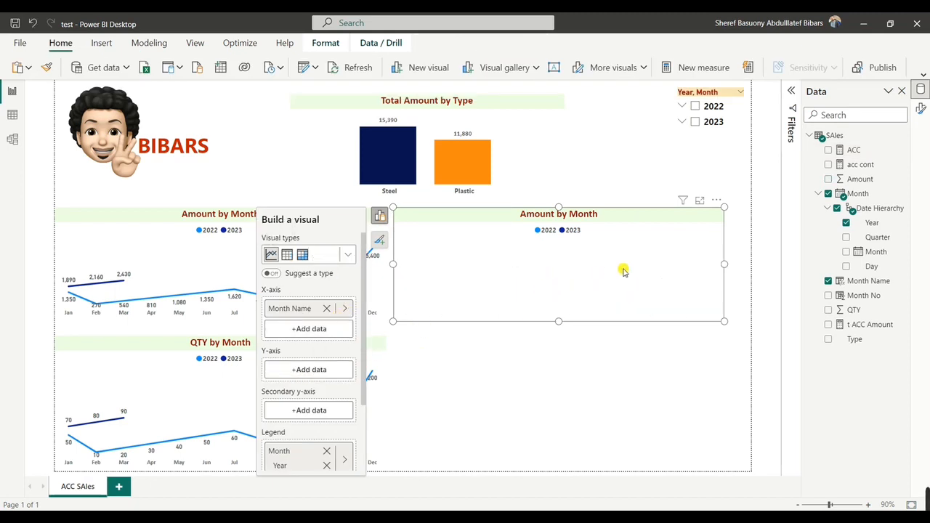
drag(854, 150, 302, 371)
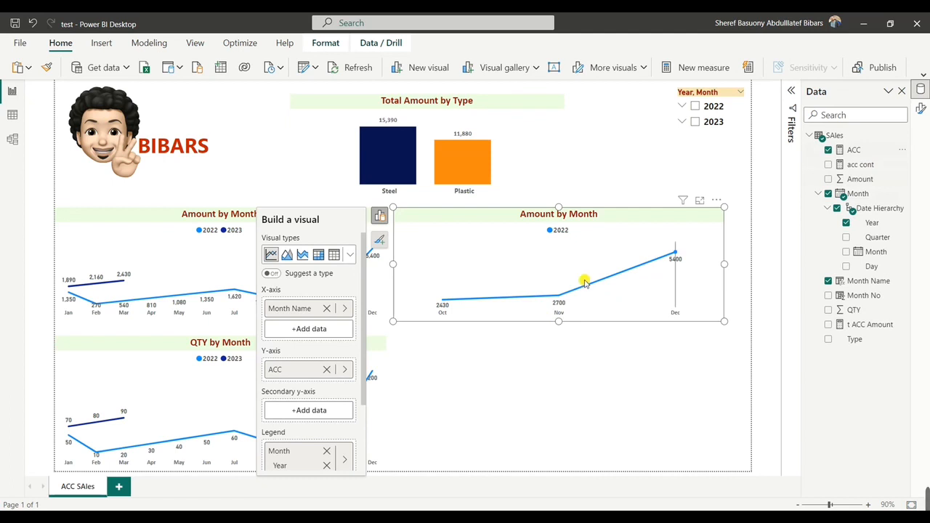
Step: Replace Month Name with the date hierarchy's Quarter level on the copied chart's X-axis and inspect the quarterly values
click(326, 308)
drag(885, 240, 324, 311)
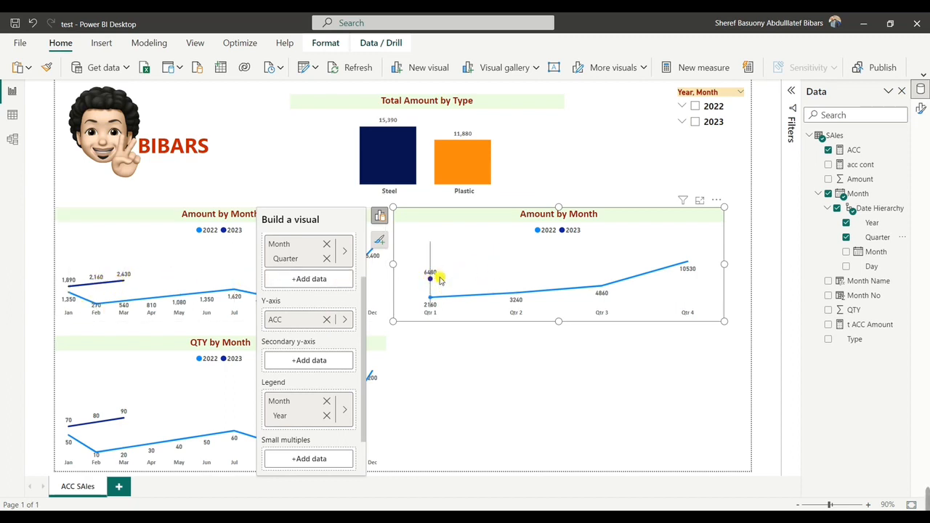
mouse_move(428, 278)
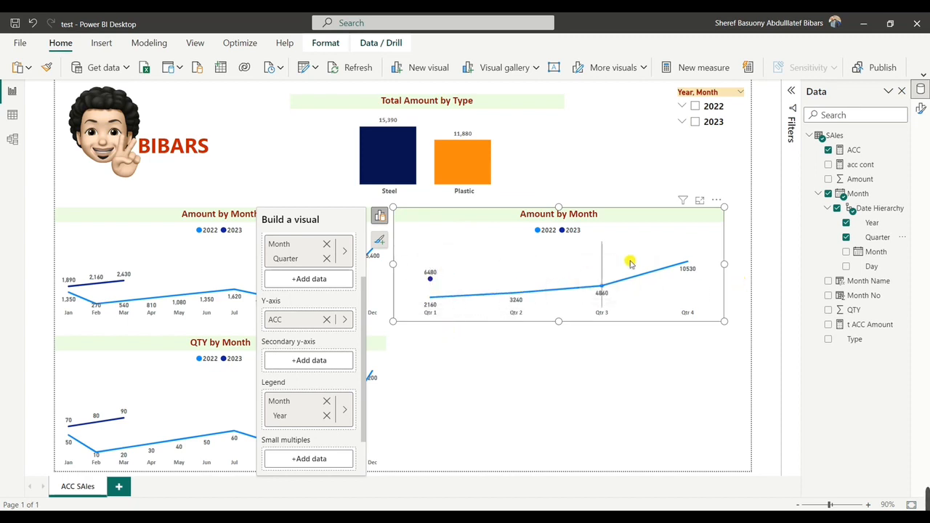
Step: Change the function in the ACC measure's formula to TOTALYTD
click(844, 165)
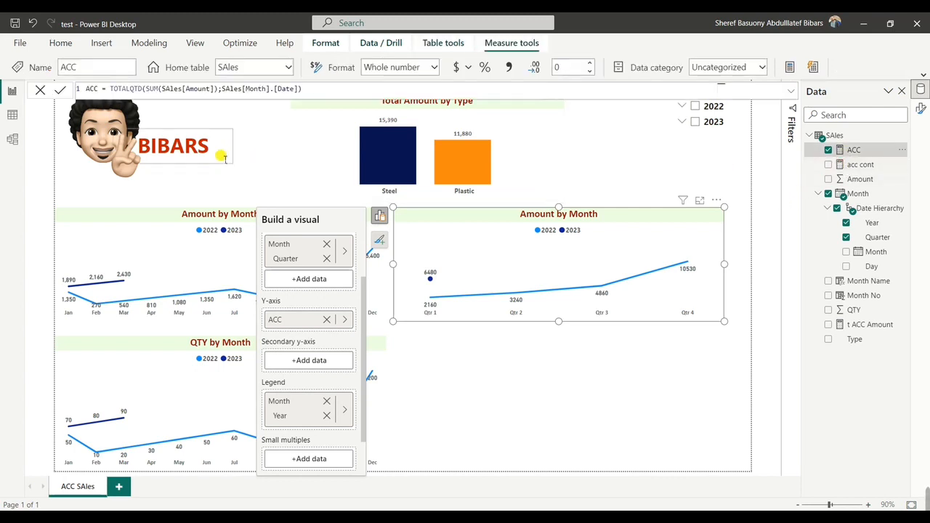
click(132, 89)
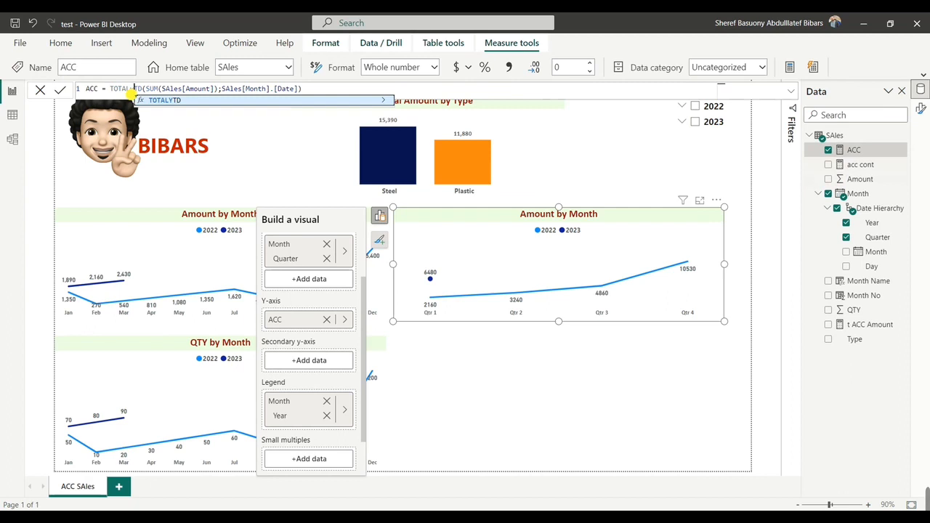
click(145, 90)
click(331, 89)
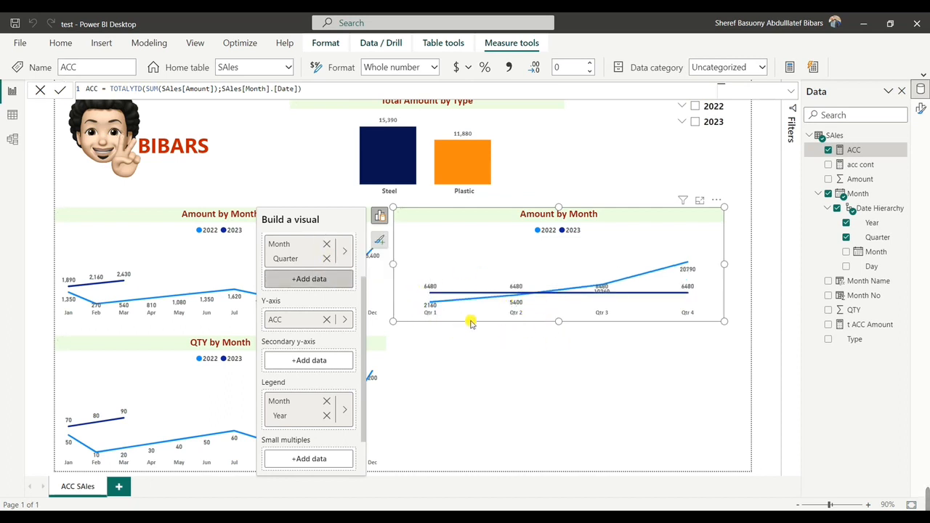
Step: Replace the Quarter level with the Month Name field on the copied chart's X-axis
click(327, 245)
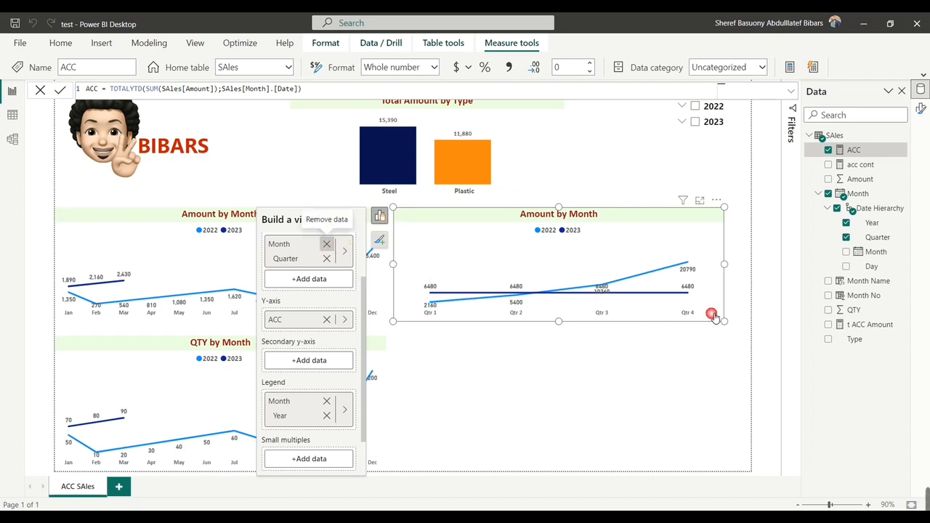
click(875, 236)
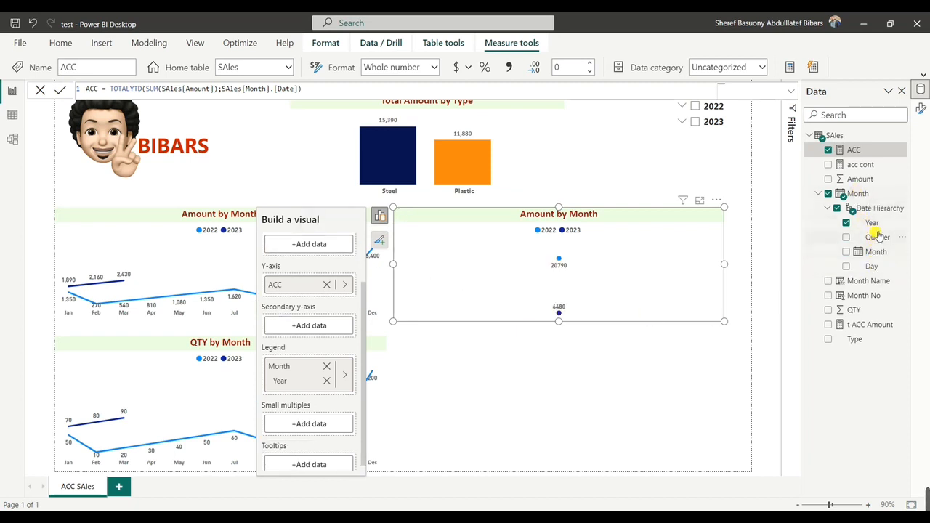
drag(875, 251, 411, 280)
drag(864, 281, 303, 246)
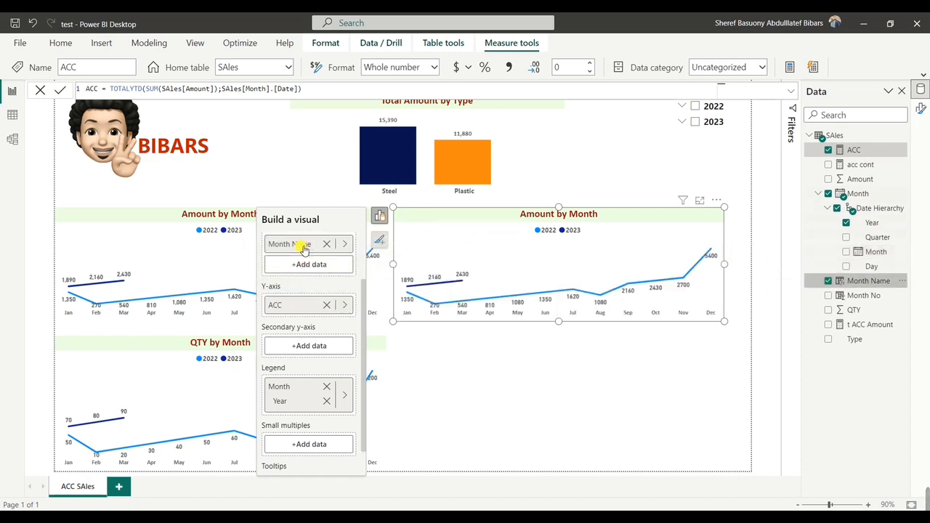
Step: Swap Month Name for the date hierarchy's Month level on the copied chart's X-axis and examine the chart in focus mode
click(326, 244)
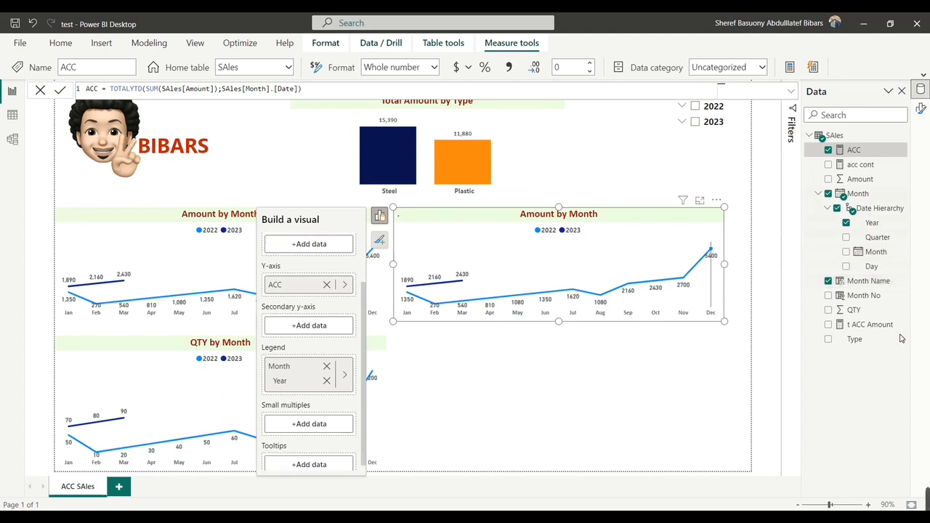
drag(876, 252, 338, 264)
click(320, 244)
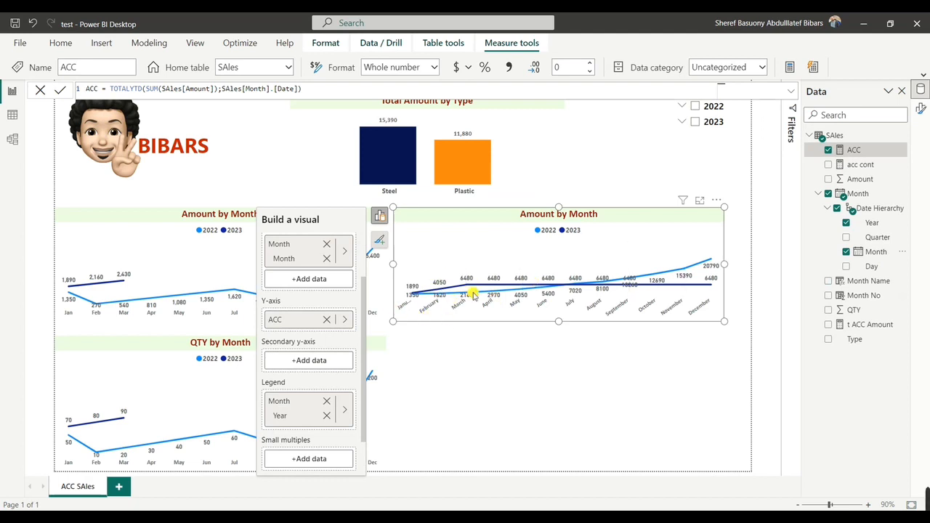
click(702, 199)
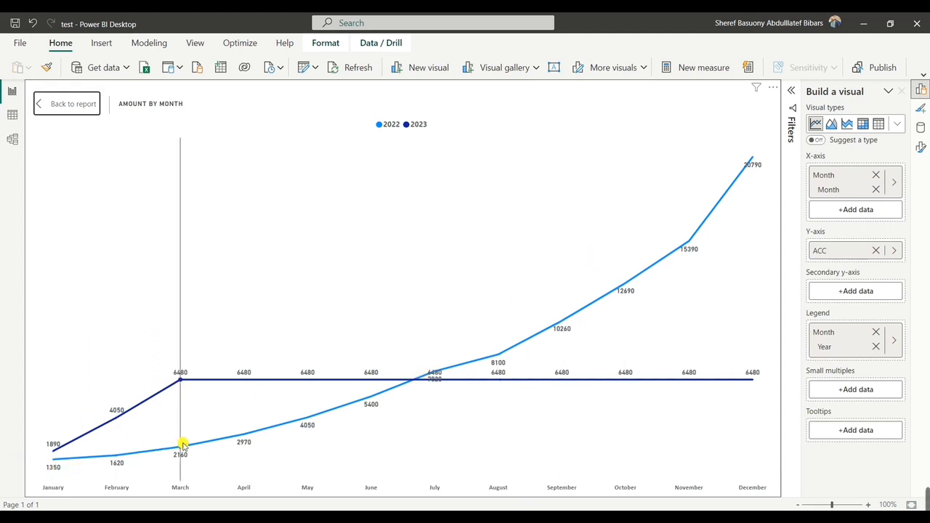
mouse_move(755, 166)
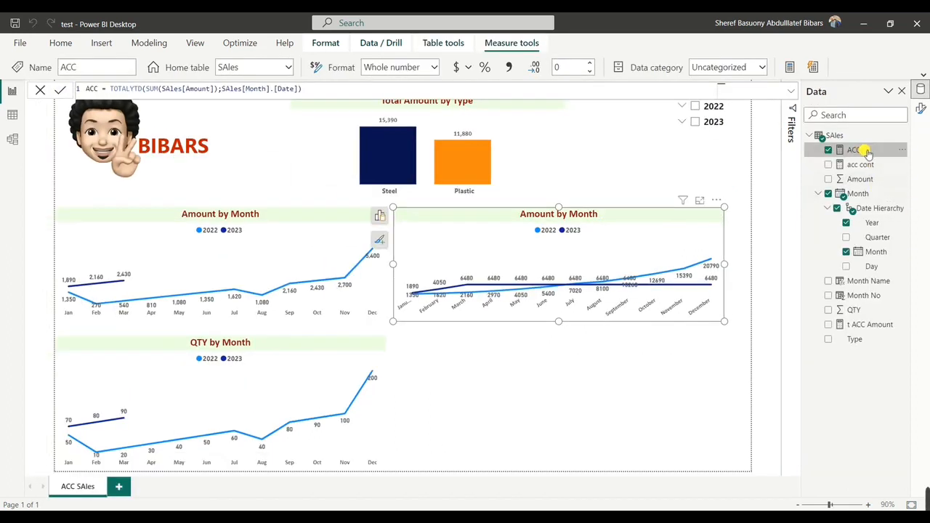
Step: Insert an IF with the condition SUM(SAles[Amount])<>BLANK() ahead of TOTALYTD in the ACC measure's formula, making TOTALYTD the true result
click(111, 88)
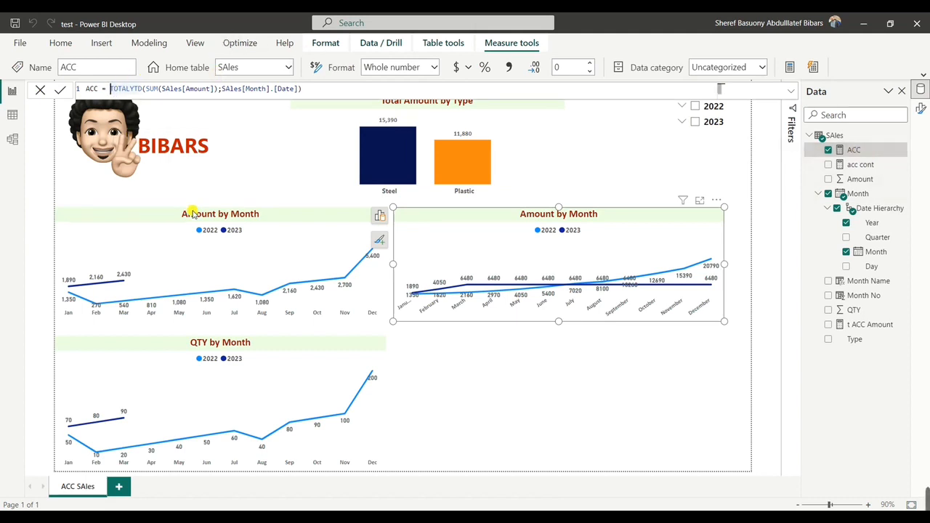
text(if)
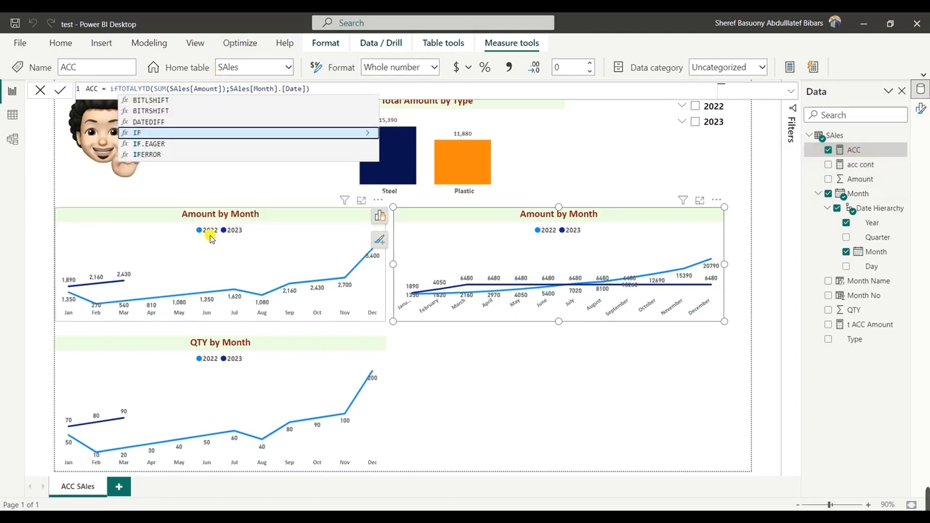
key(Tab)
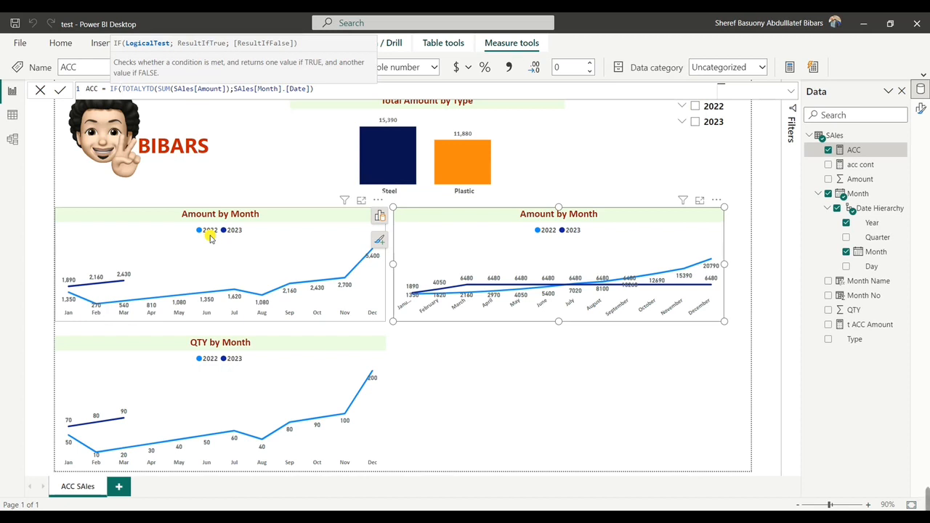
text(sum)
key(Tab)
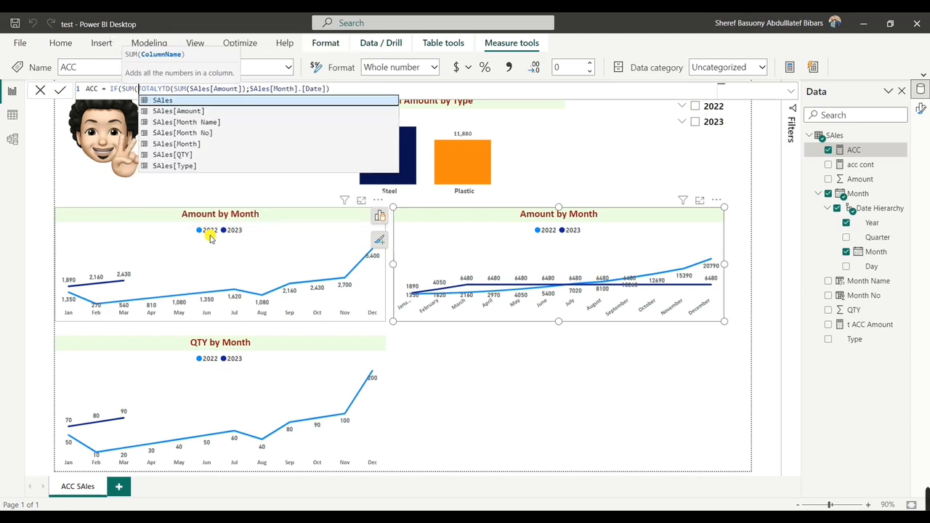
key(Down)
key(Tab)
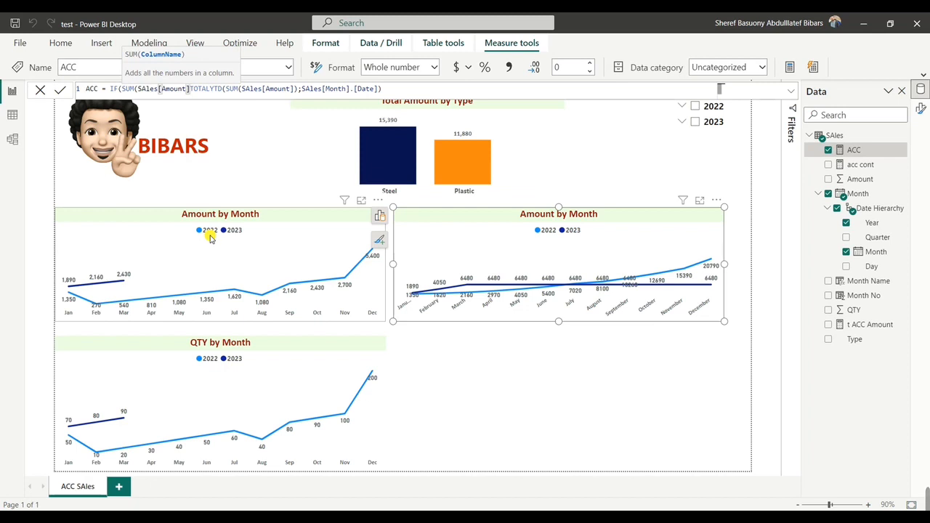
text()<>)
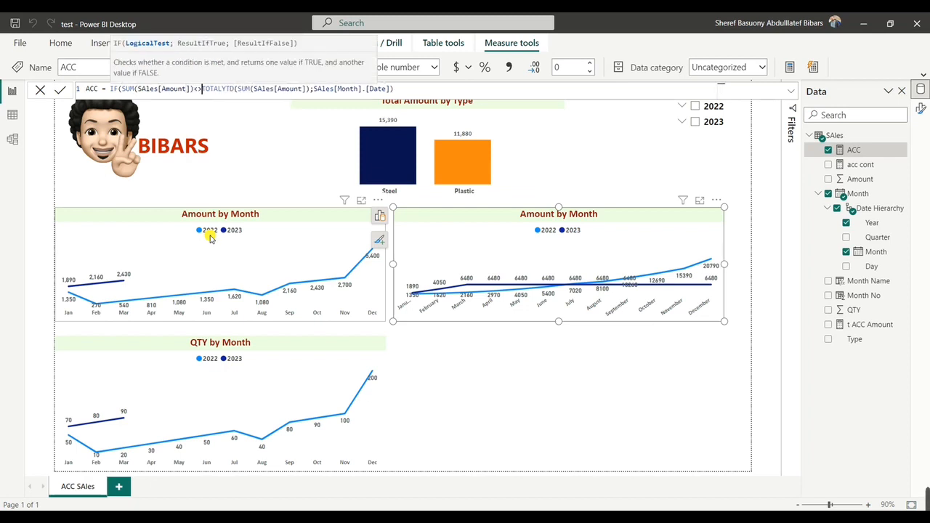
text(blan)
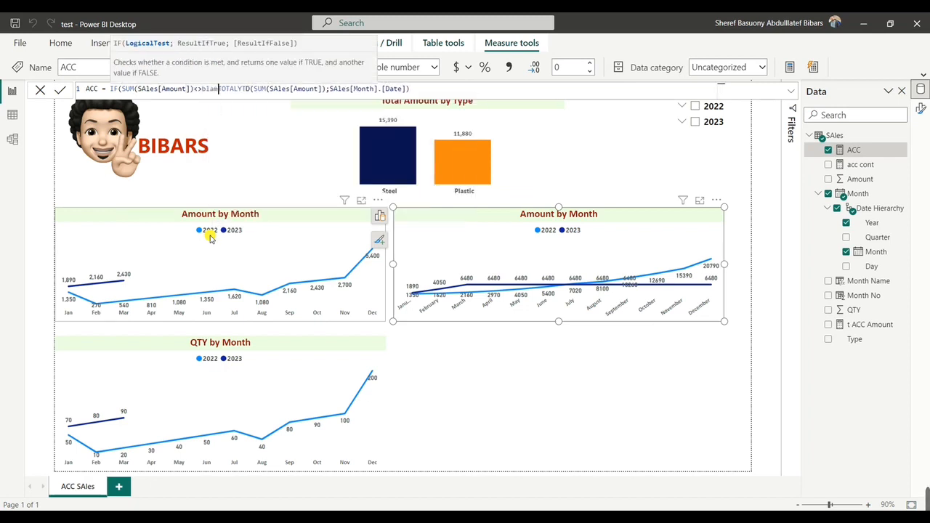
key(Tab)
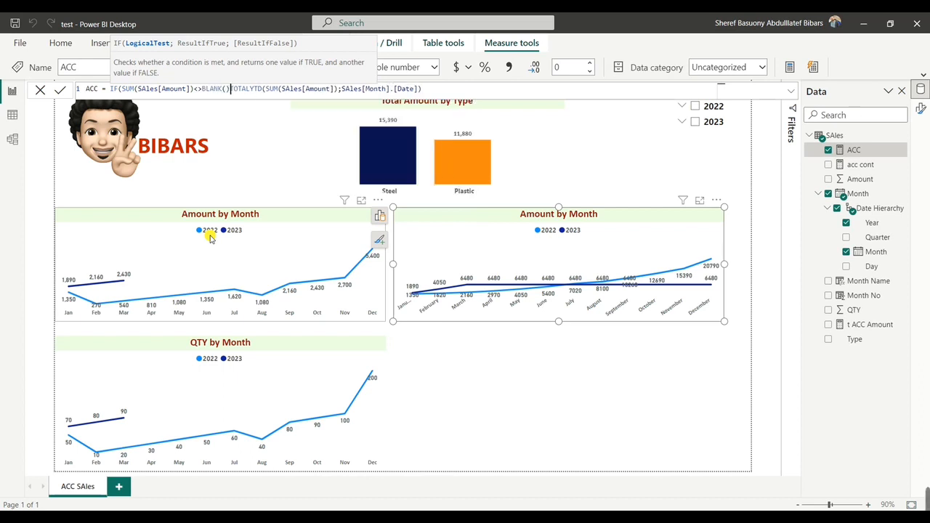
text(;)
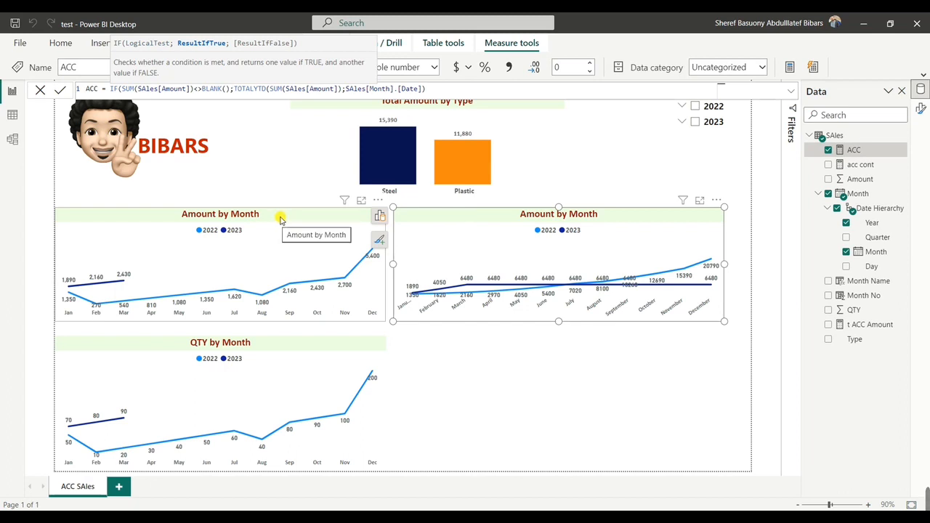
Step: Add BLANK() as the IF function's false result at the end of the ACC formula and commit the measure
click(440, 94)
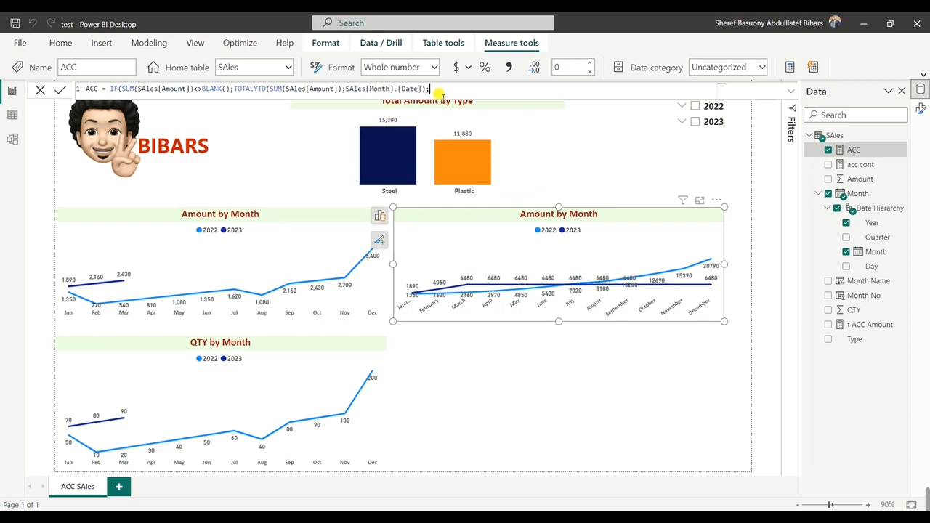
text(blan)
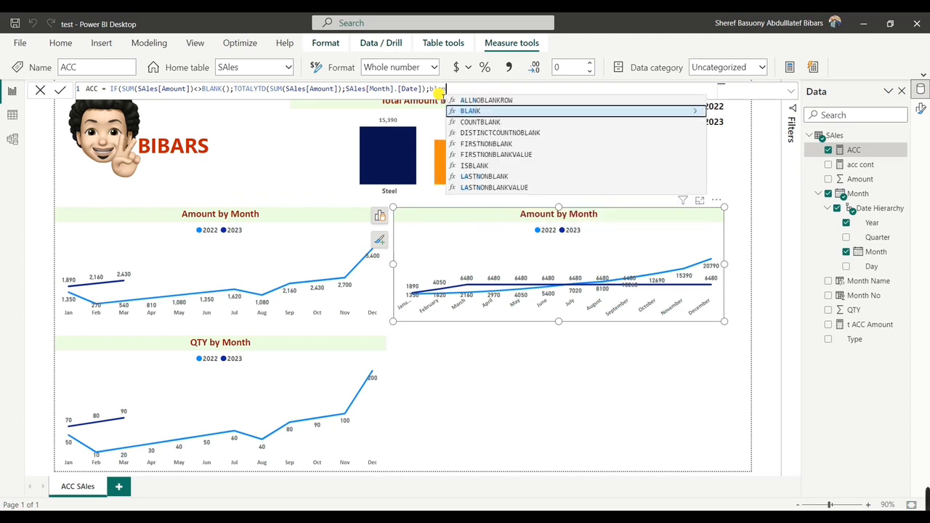
key(Tab)
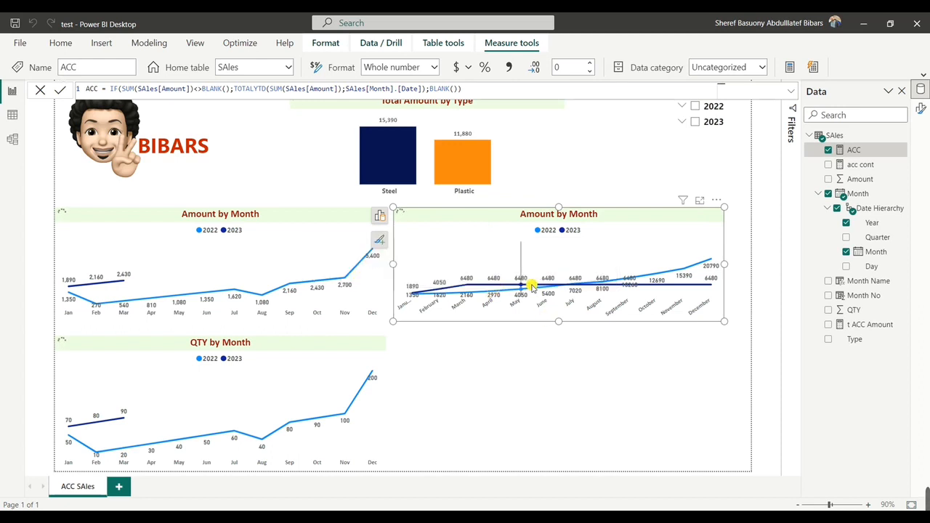
Step: Examine the accumulated amount chart's 2022 and 2023 lines in focus mode and return to the report
click(699, 200)
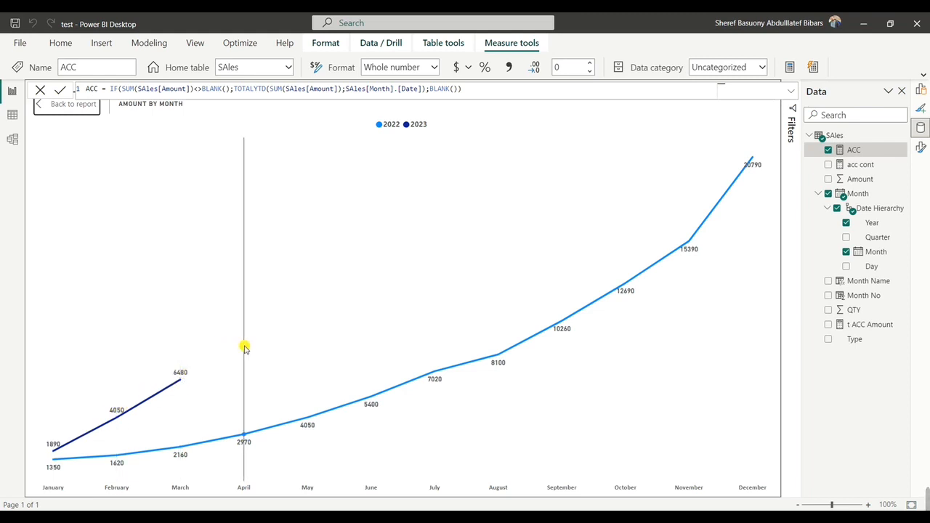
mouse_move(509, 338)
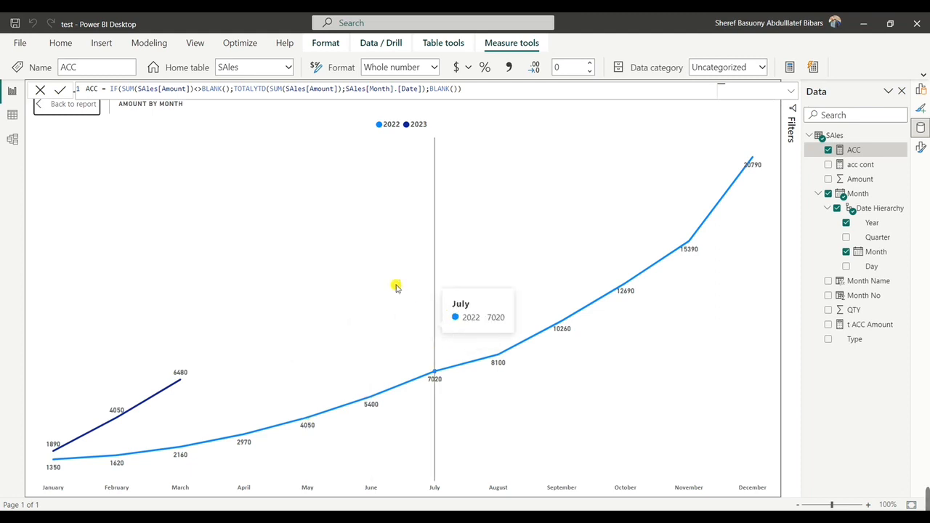
click(88, 108)
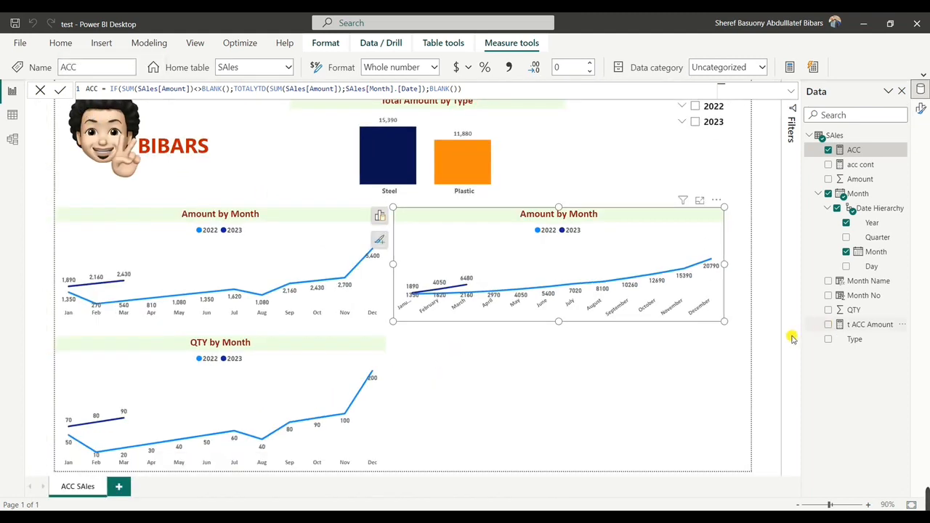